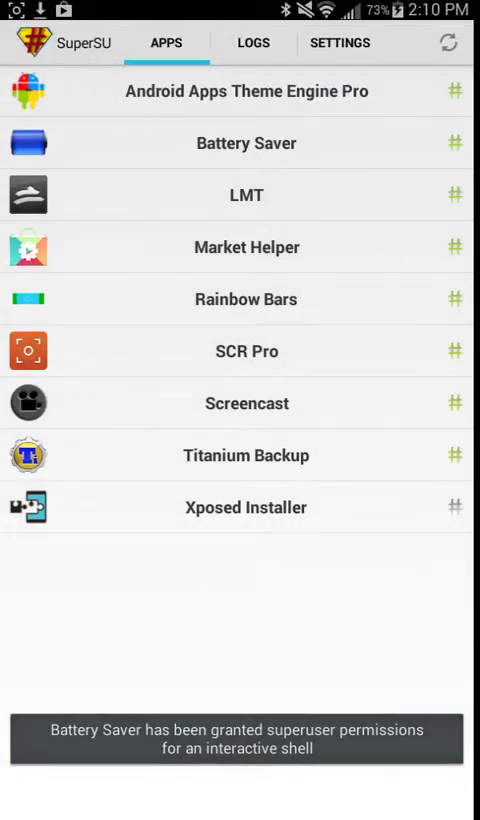
Leave SuperSU for the home screen and check the notification shade
key("Home")
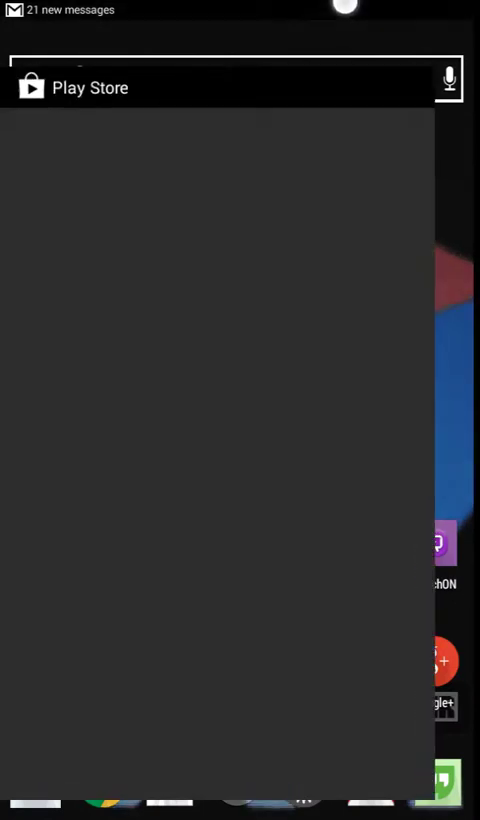
mouse_move(348, 8)
left_mouse_down()
mouse_move(253, 810)
mouse_move(252, 486)
left_mouse_up()
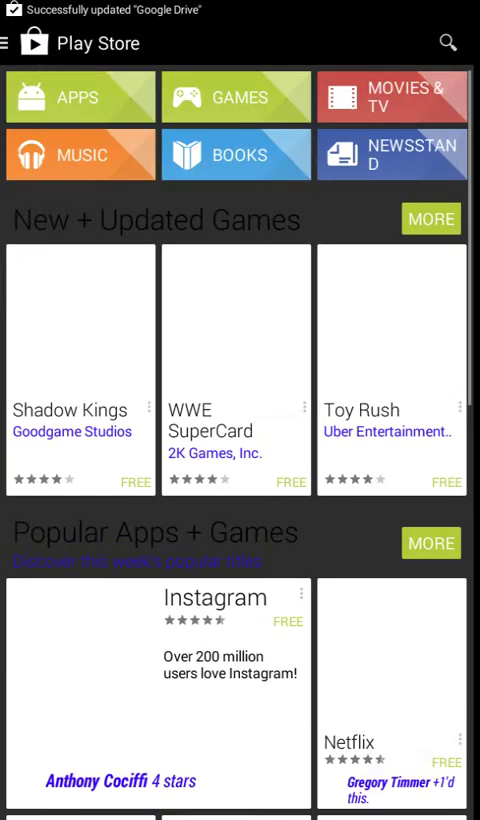
Search Google Play for 'mobizen' after briefly opening and closing the navigation panel
left_click(6, 43)
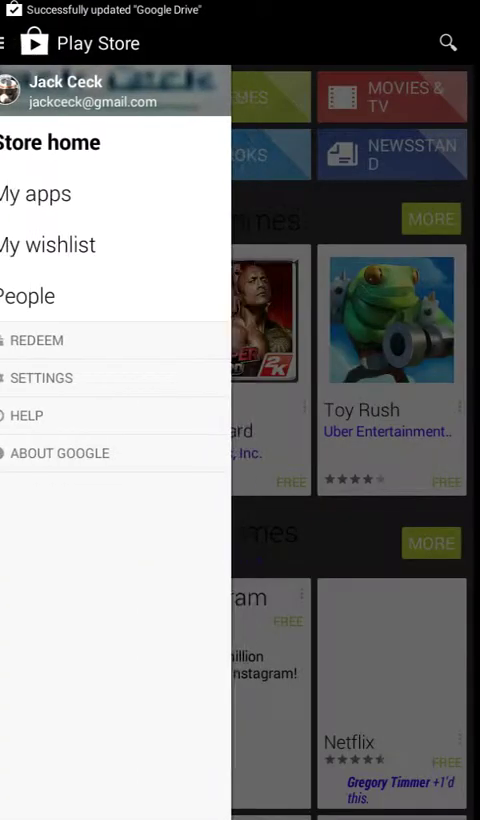
left_click(380, 400)
left_click(440, 38)
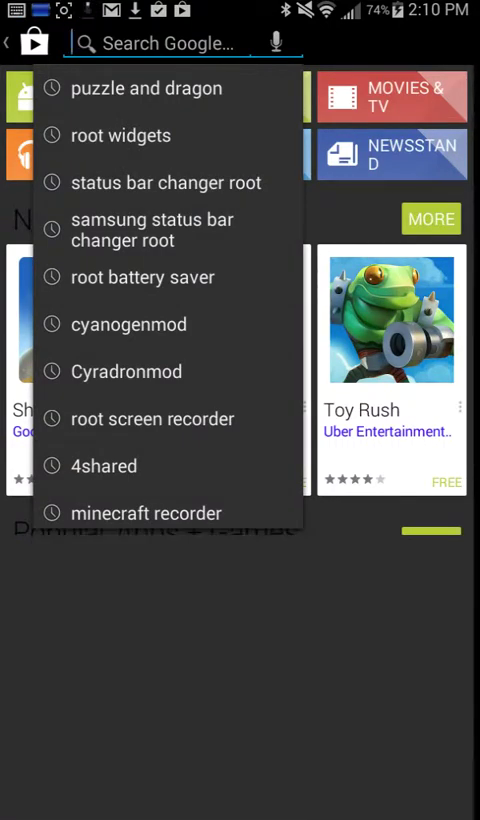
type("mo")
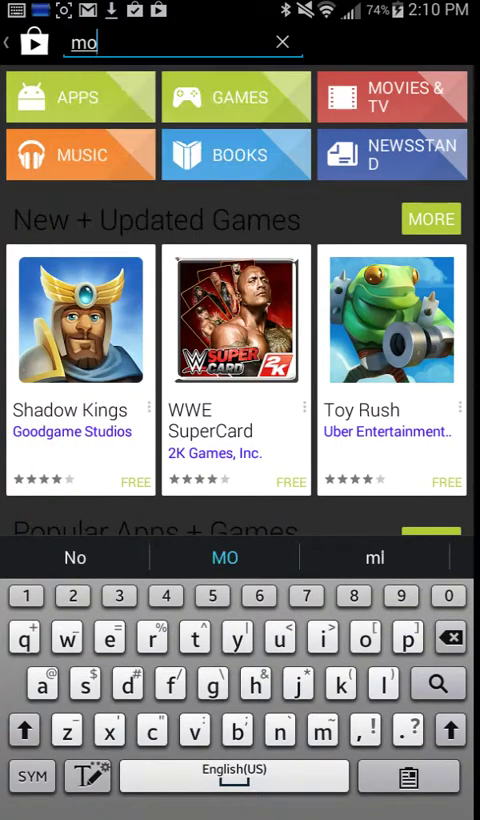
type("bi")
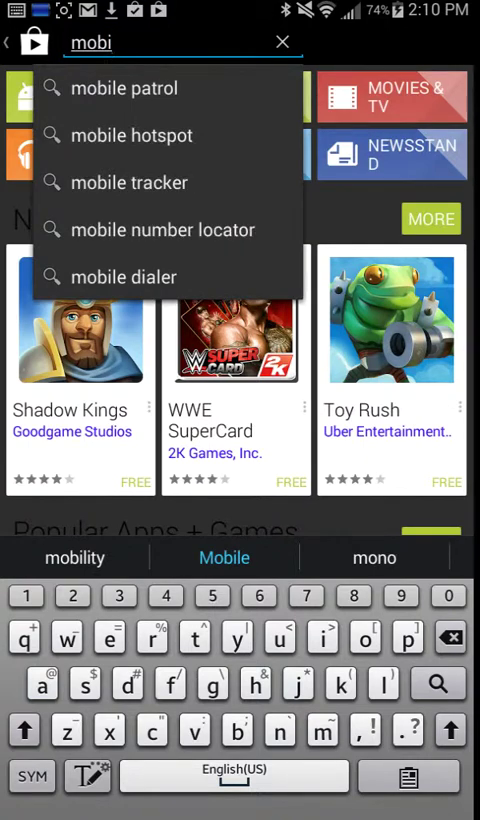
type("z")
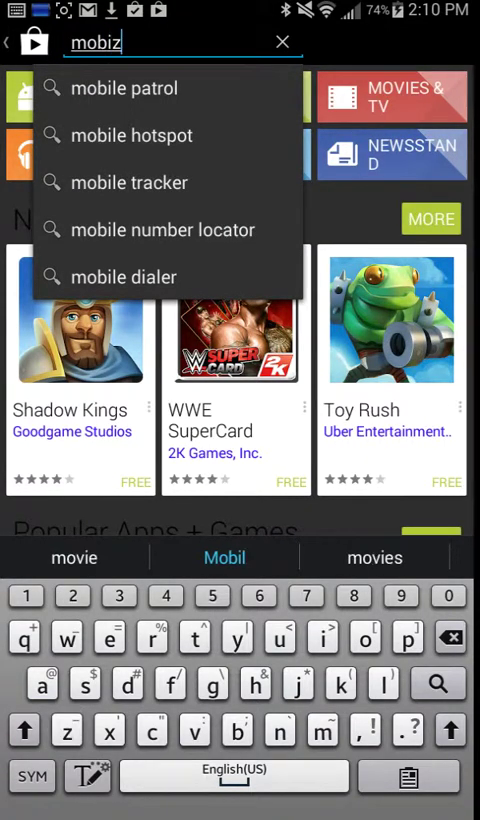
type("en")
key("Return")
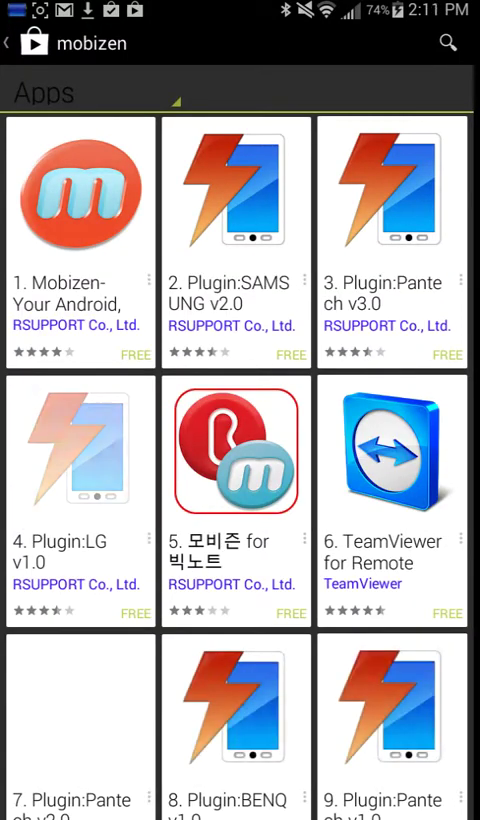
Install Mobizen from its app page and accept its permissions
left_click(80, 240)
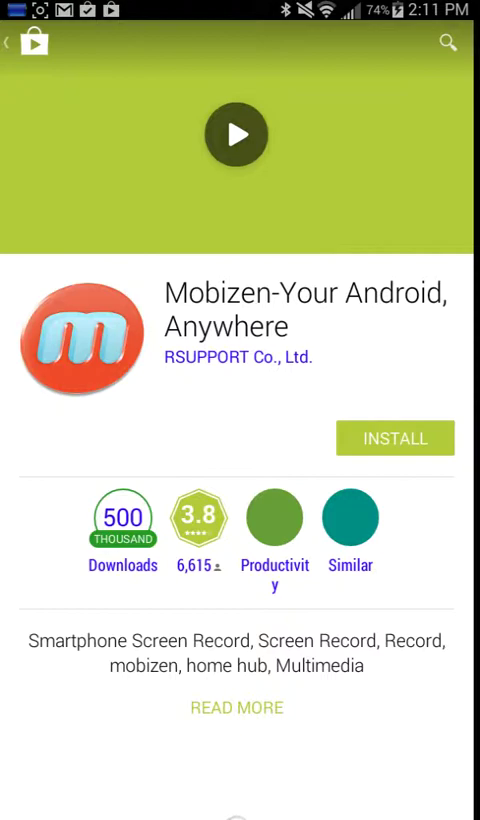
left_click(395, 438)
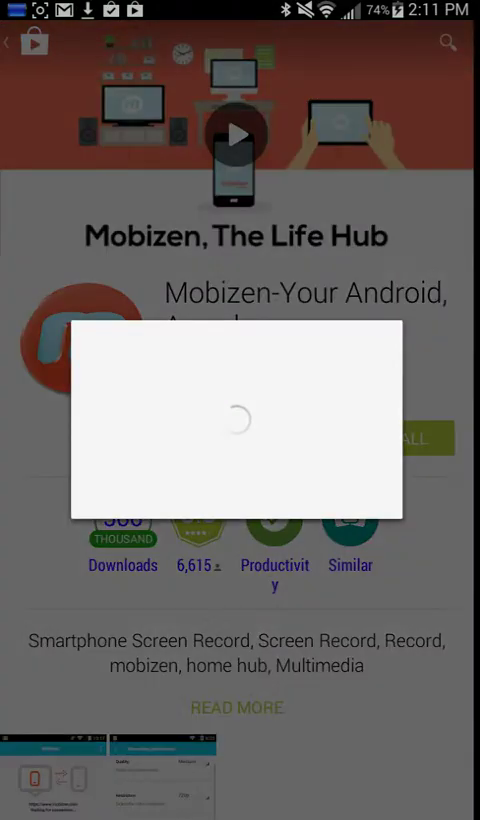
key("Escape")
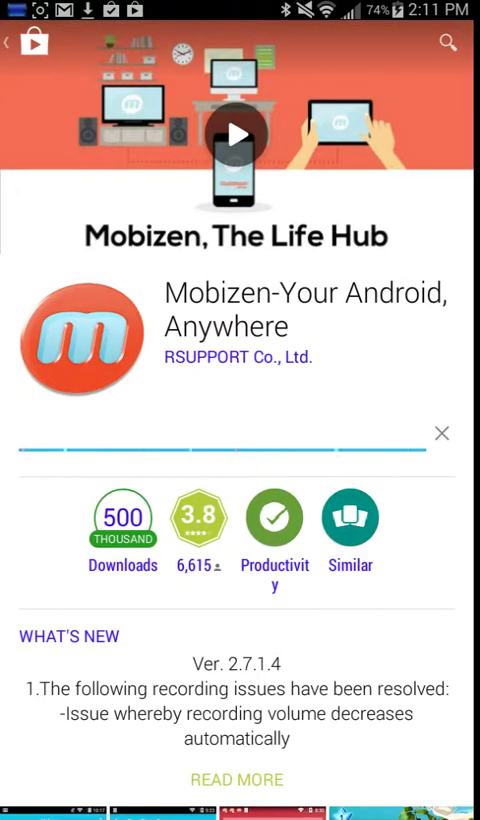
scroll(240, 500, "down", 15)
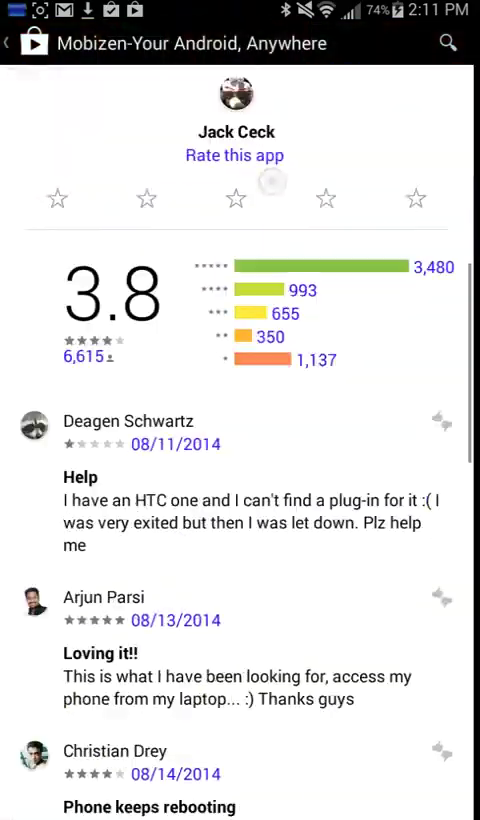
scroll(240, 500, "down", 15)
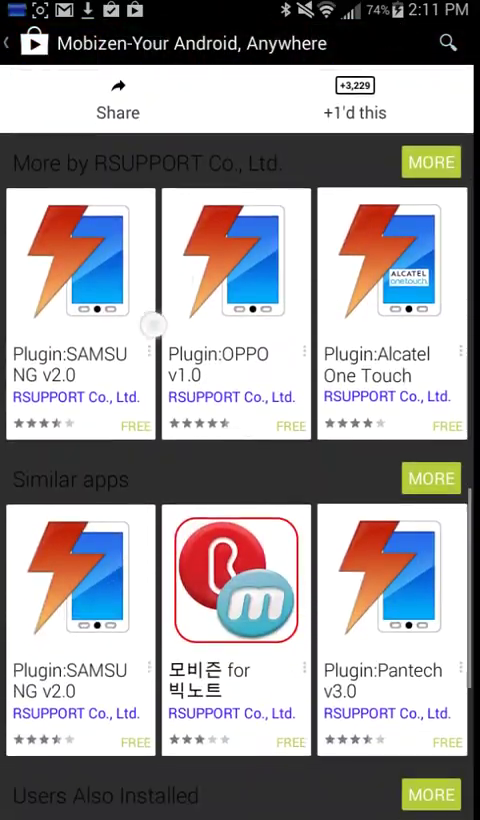
scroll(240, 400, "up", 15)
scroll(240, 400, "down", 10)
scroll(240, 400, "down", 10)
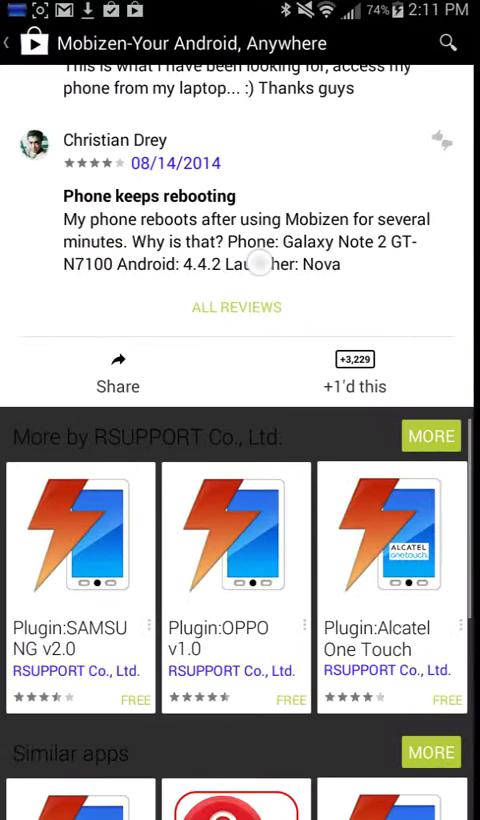
scroll(240, 400, "up", 10)
scroll(240, 400, "up", 10)
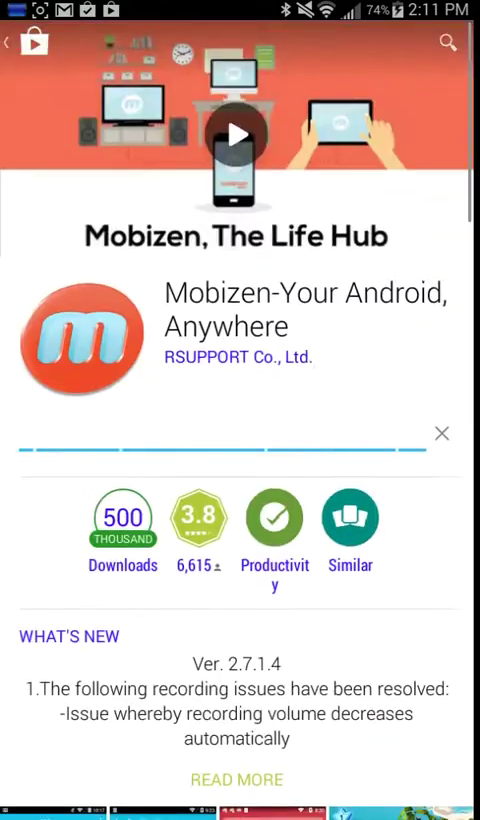
scroll(240, 400, "down", 3)
scroll(240, 400, "up", 3)
Pull down and fully expand the notification shade over the Mobizen page
left_click_drag(300, 10, 237, 740)
left_click_drag(237, 805, 237, 100)
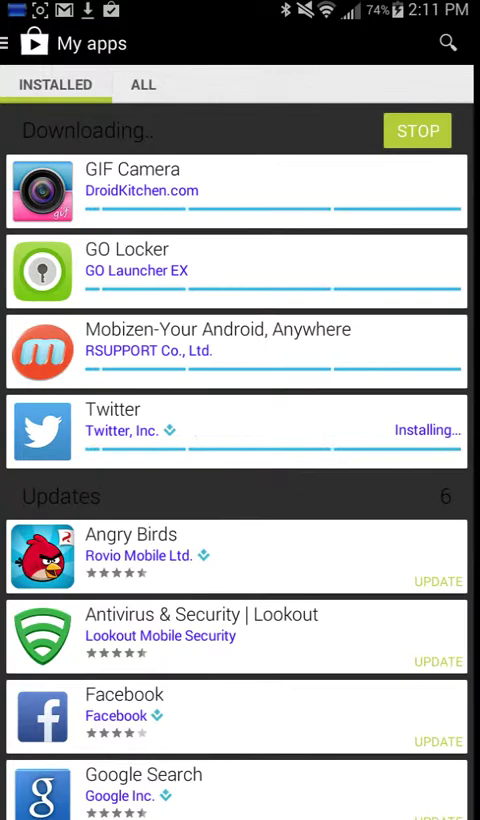
Stop the in-progress downloads, view GIF Camera's page, then return to the navigation panel
left_click(236, 430)
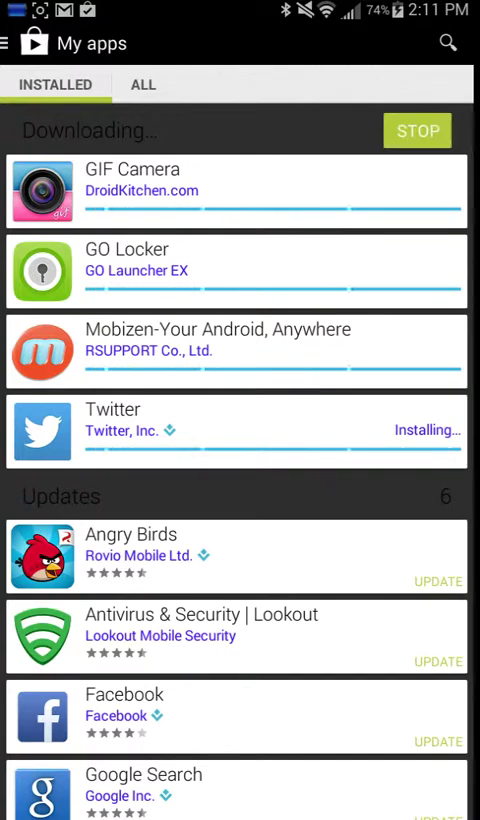
left_click(418, 130)
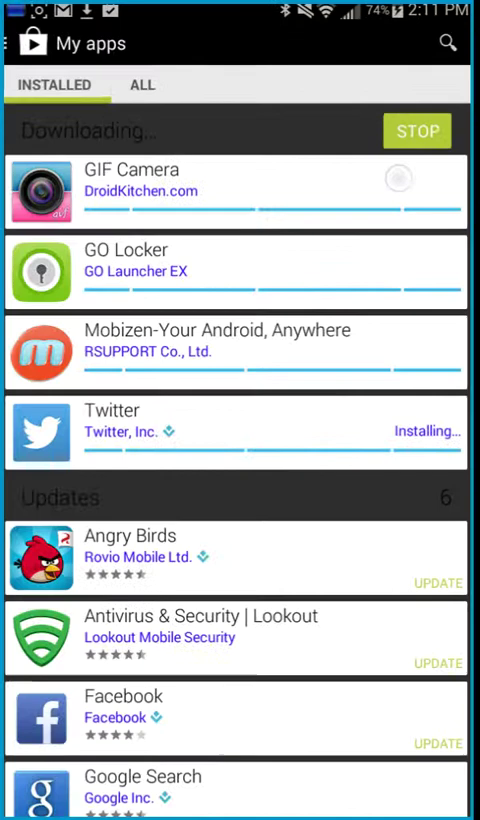
left_click(237, 189)
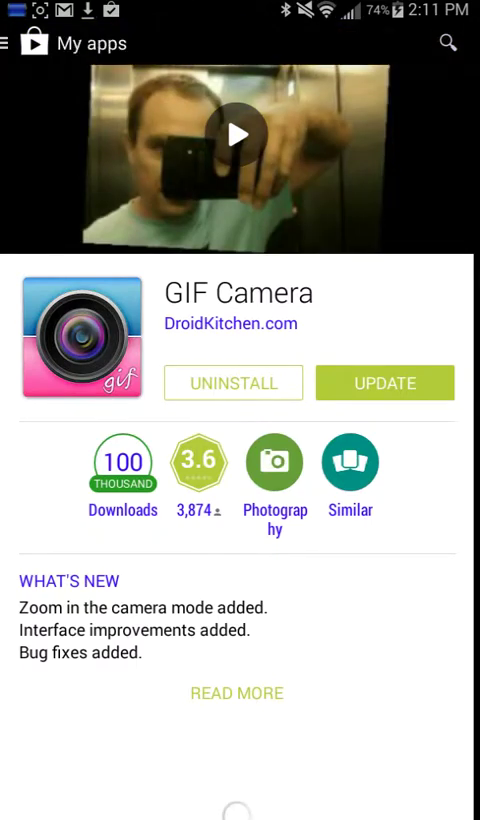
left_click(18, 43)
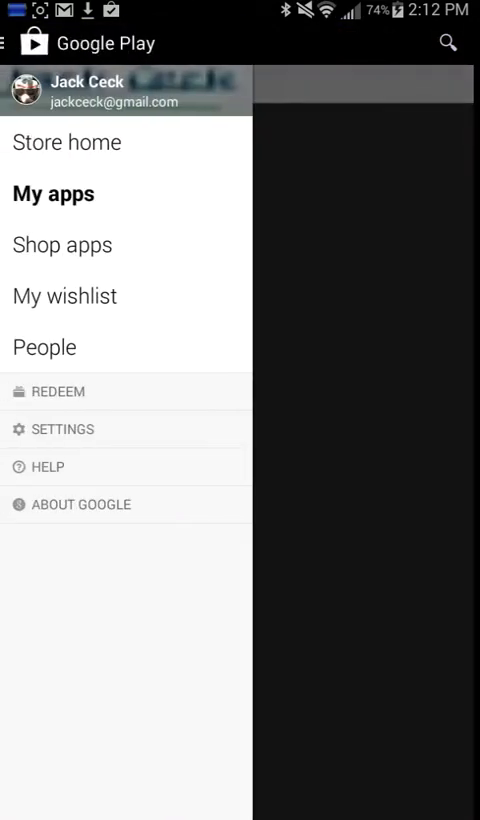
Rerun the earlier 'mobizen' search from history and open the Mobizen app page
left_click(53, 193)
left_click(18, 43)
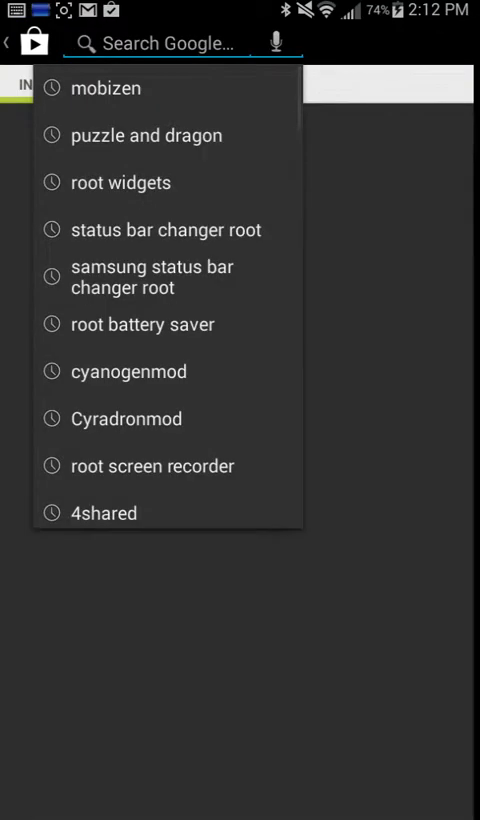
left_click(106, 88)
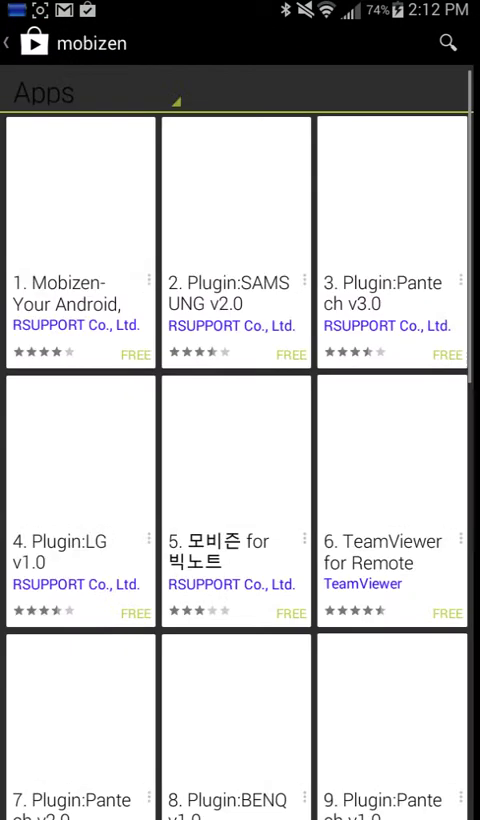
left_click(80, 240)
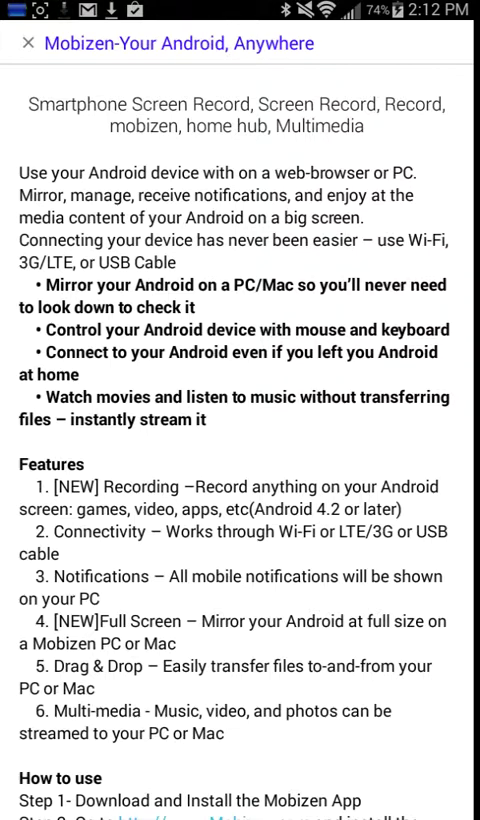
scroll(240, 450, "down", 5)
Close Mobizen's full description and let its download finish
key("Escape")
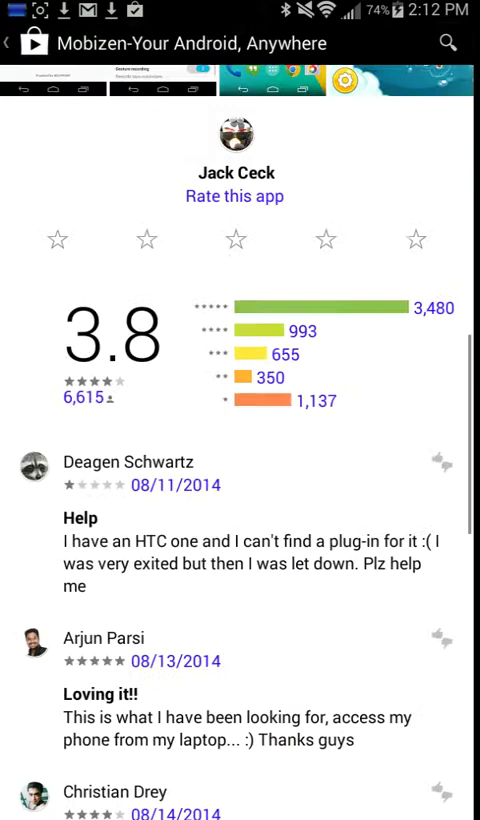
scroll(240, 450, "down", 5)
scroll(240, 450, "up", 8)
scroll(240, 400, "up", 5)
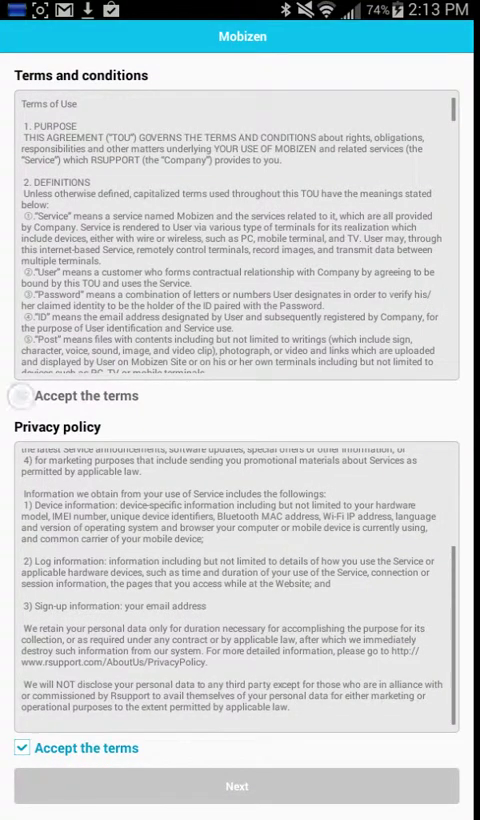
Accept Mobizen's terms of use and sign in with the chosen Google account
left_click(21, 396)
left_click(183, 785)
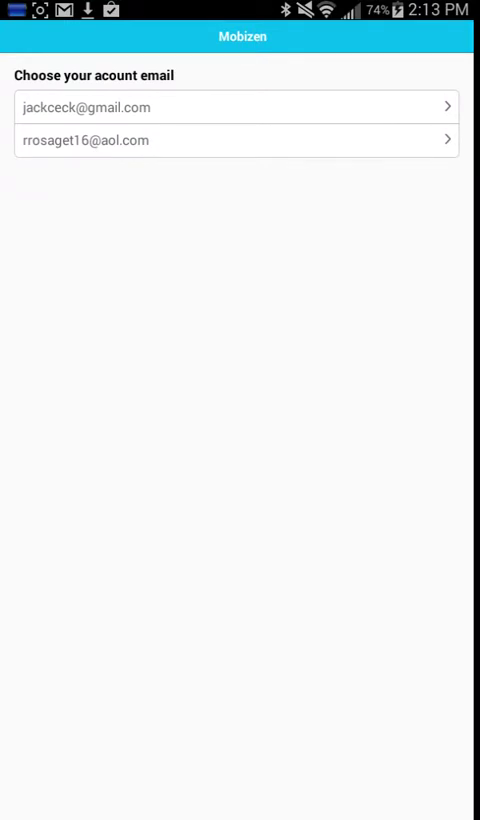
left_click_drag(240, 10, 333, 555)
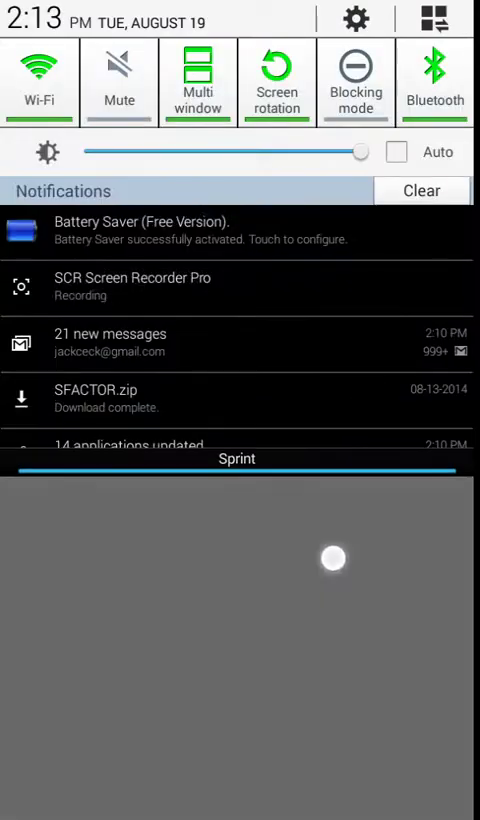
left_click_drag(240, 470, 240, 20)
left_click(230, 107)
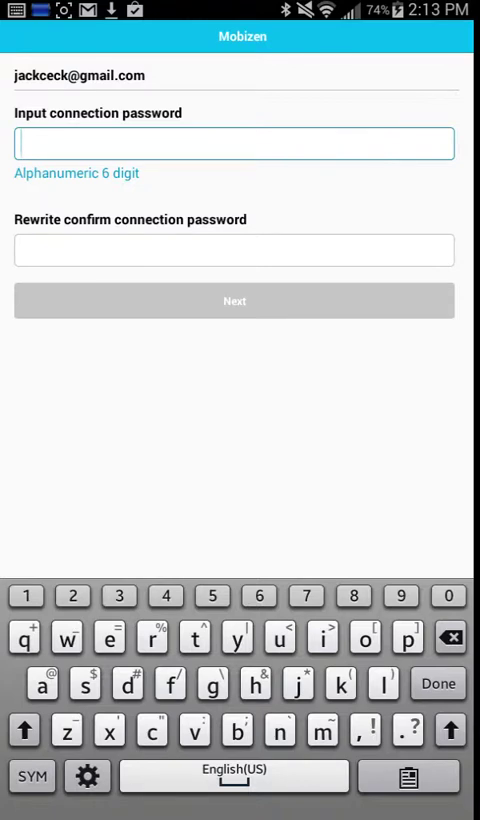
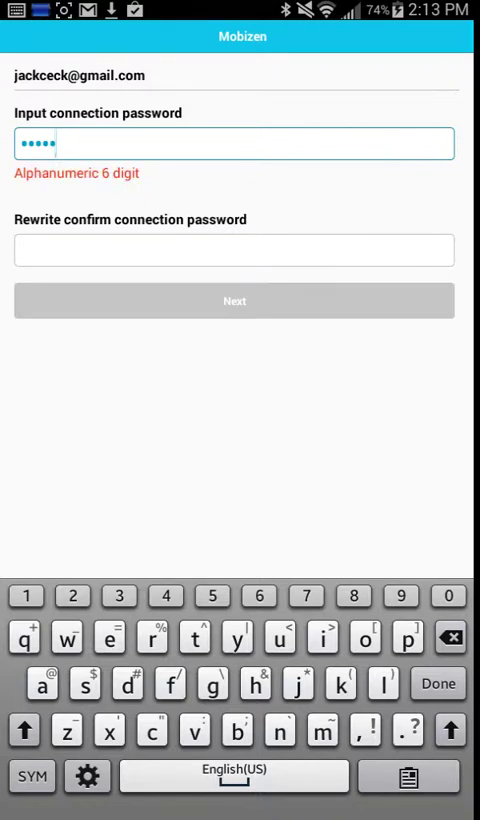
Enter the connection password on the keypad, retyping it after corrections, then confirm and submit it
left_click(452, 637)
left_click(452, 637)
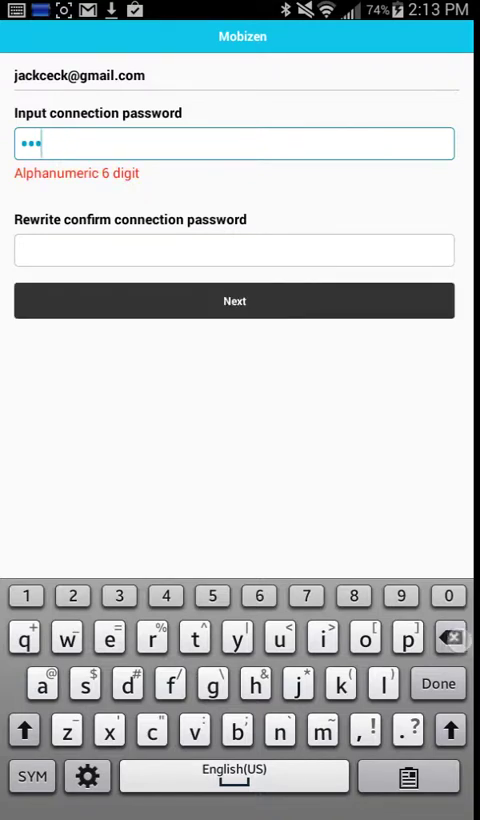
left_click(26, 596)
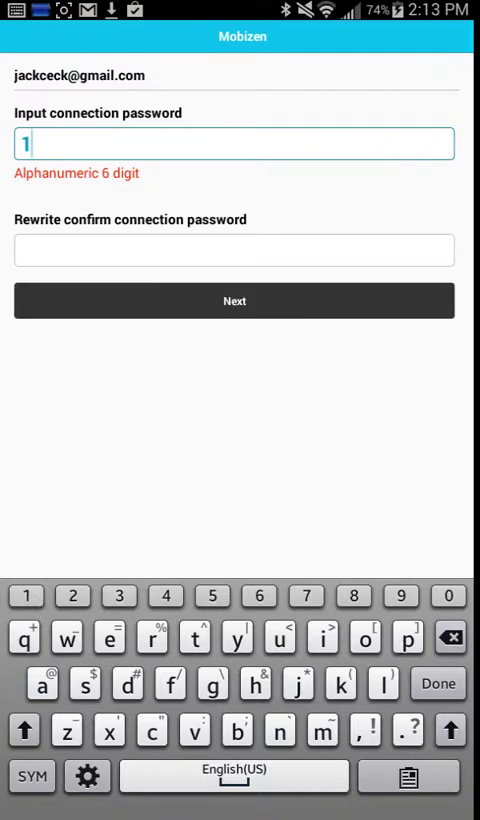
left_click(72, 596)
left_click(119, 596)
left_click(166, 596)
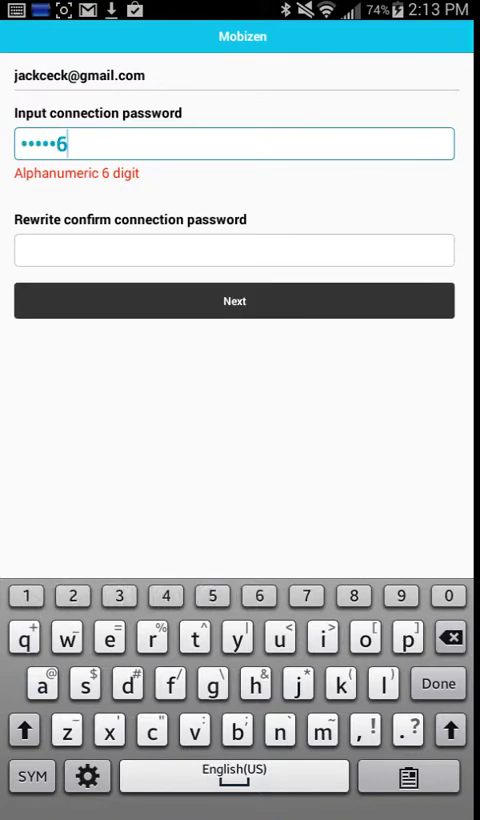
left_click(111, 141)
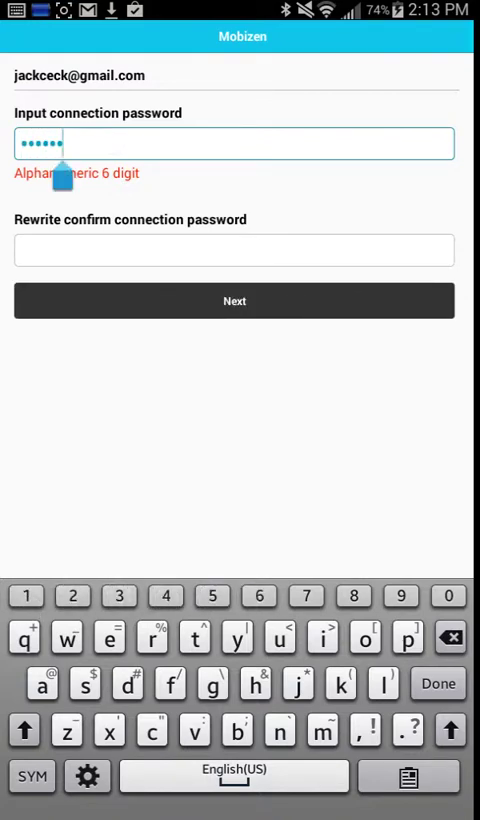
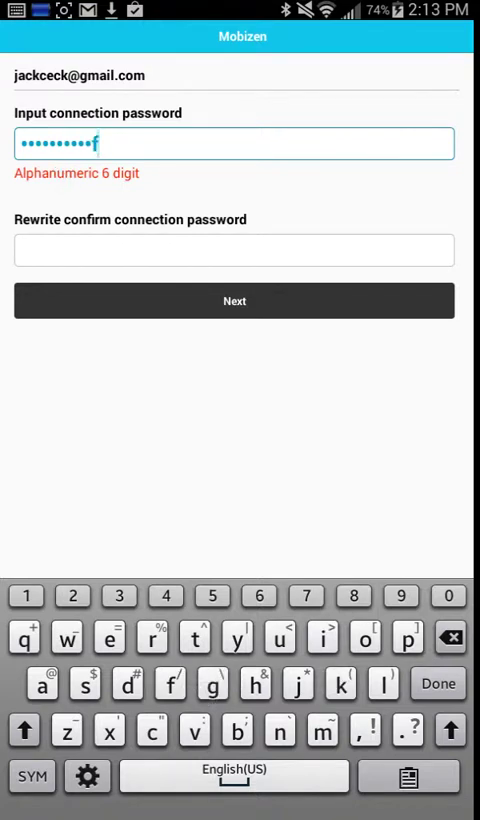
key("BackSpace")
key("BackSpace")
key("BackSpace")
key("BackSpace")
key("BackSpace")
key("BackSpace")
key("BackSpace")
key("BackSpace")
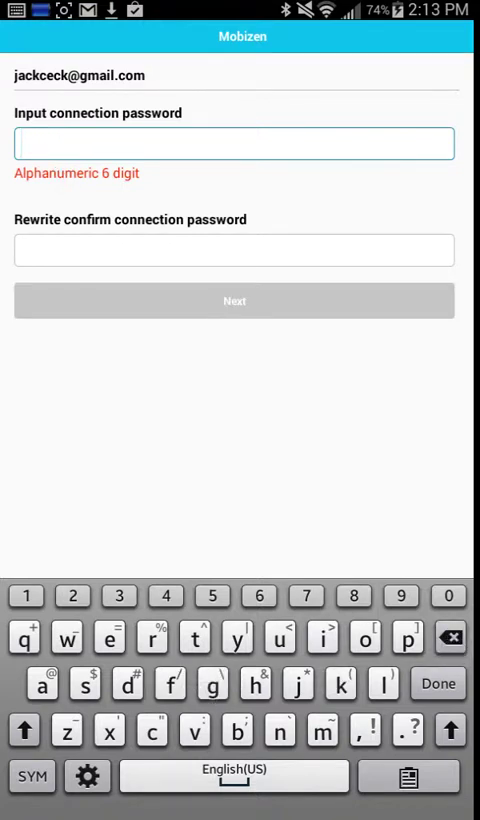
key("BackSpace")
key("BackSpace")
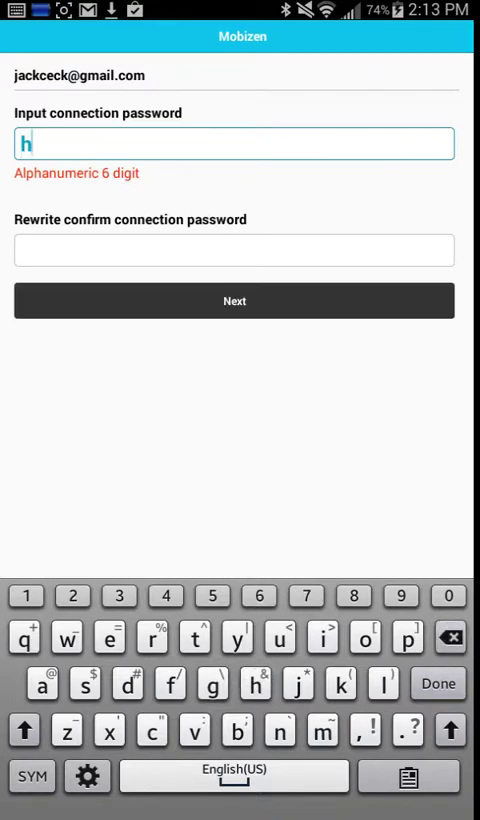
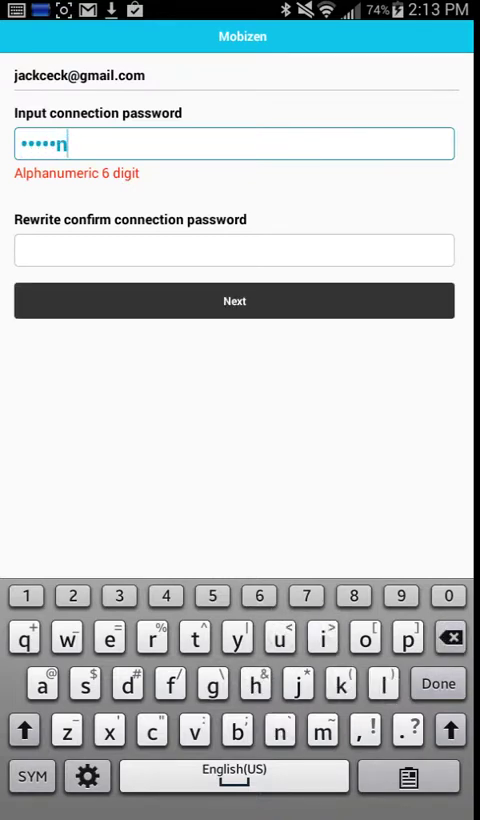
left_click(234, 250)
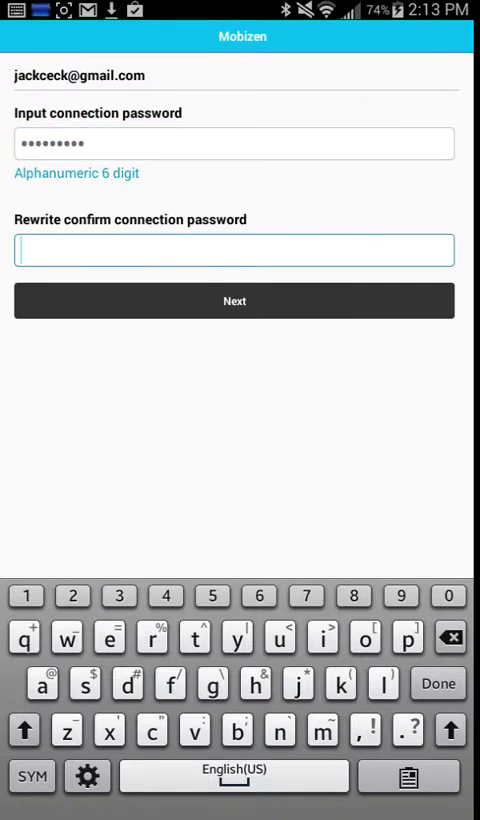
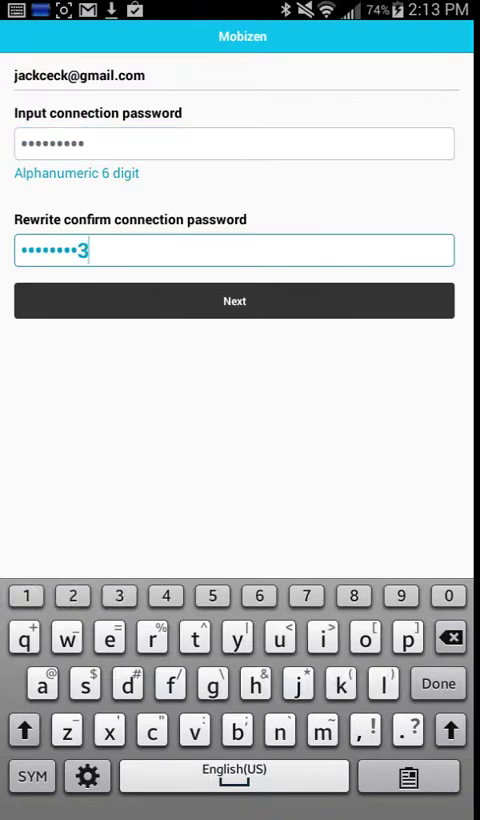
left_click(234, 300)
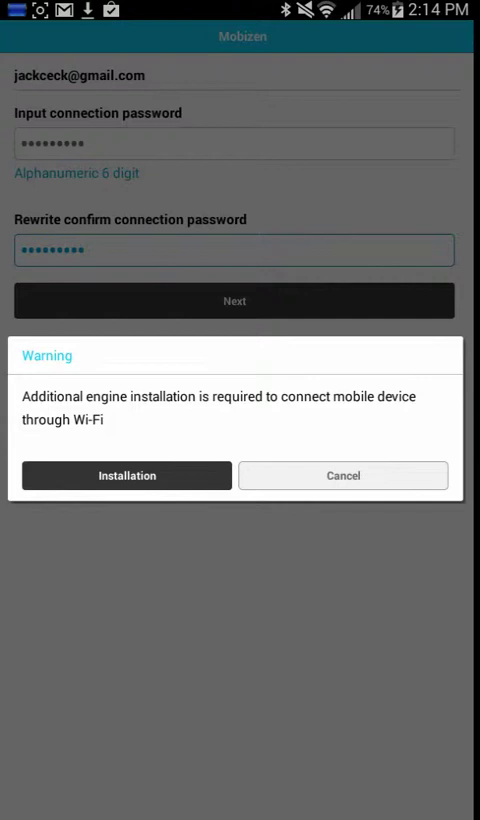
Agree to the extra engine and install Plugin:SAMSUNG v2.0, granting its permissions
left_click(127, 475)
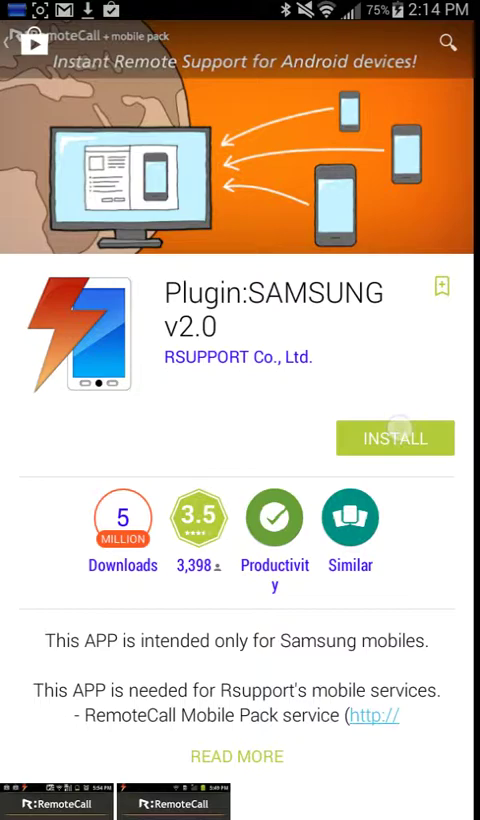
left_click(395, 438)
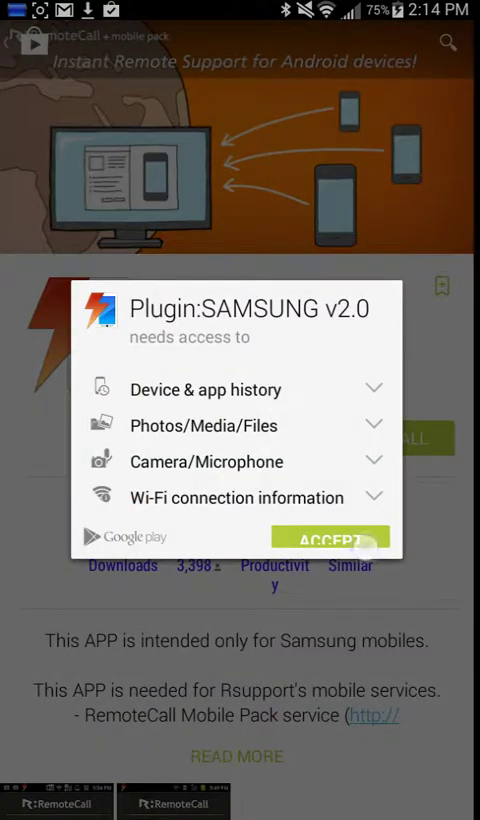
left_click(335, 538)
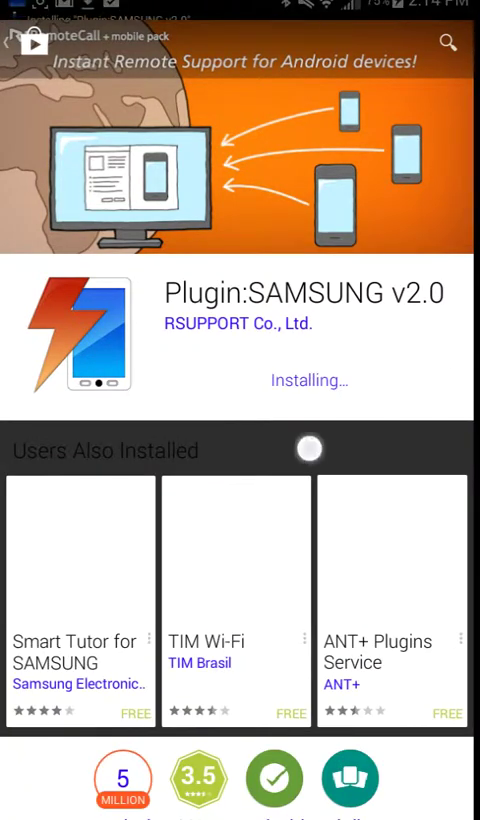
scroll(240, 500, "down", 3)
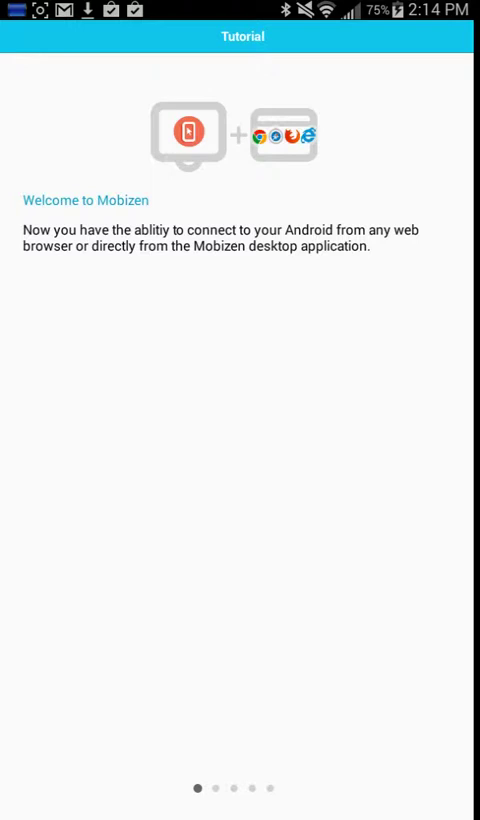
Page through the Mobizen intro tutorial to its final page and finish it
left_click_drag(350, 528, 174, 528)
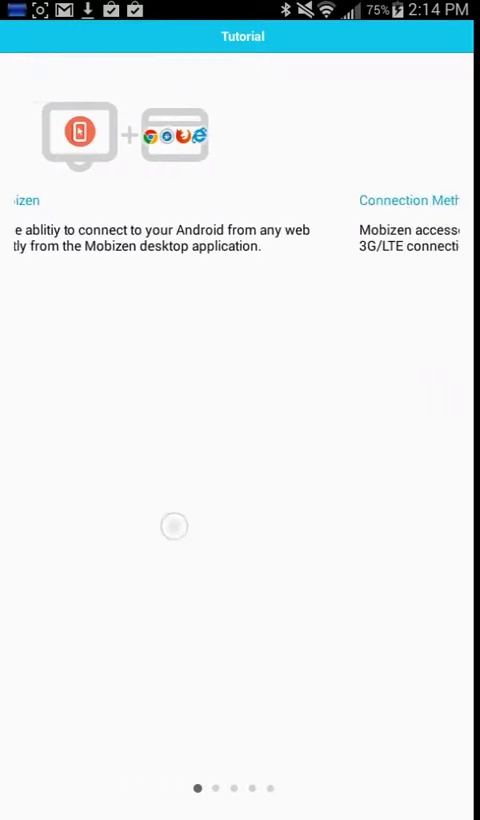
left_click_drag(350, 560, 100, 600)
left_click_drag(380, 600, 90, 610)
left_click_drag(380, 600, 90, 610)
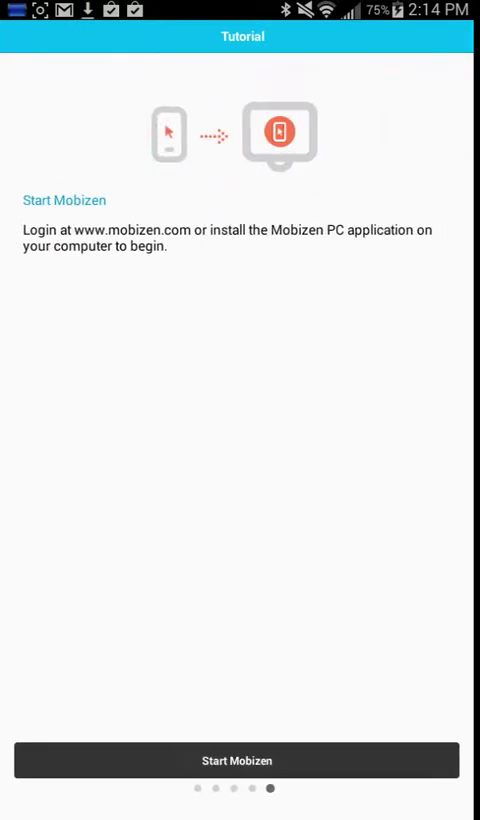
mouse_move(120, 560)
left_mouse_down()
mouse_move(363, 553)
mouse_move(380, 560)
mouse_move(100, 600)
left_mouse_up()
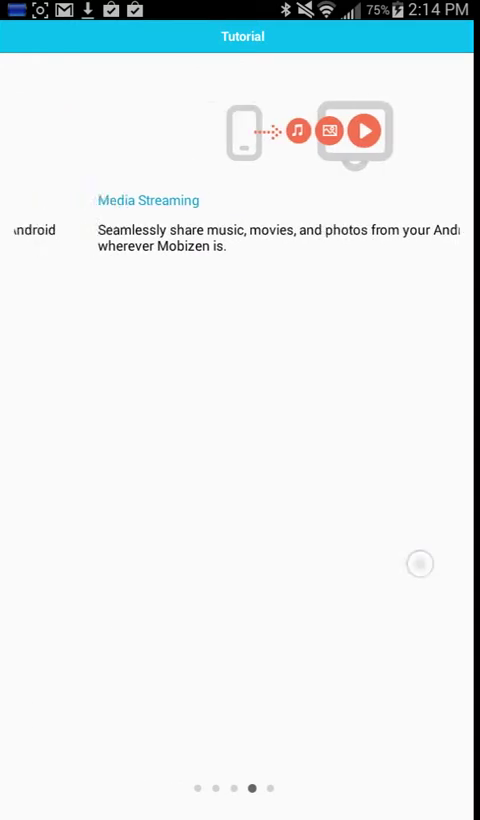
left_click_drag(421, 564, 77, 564)
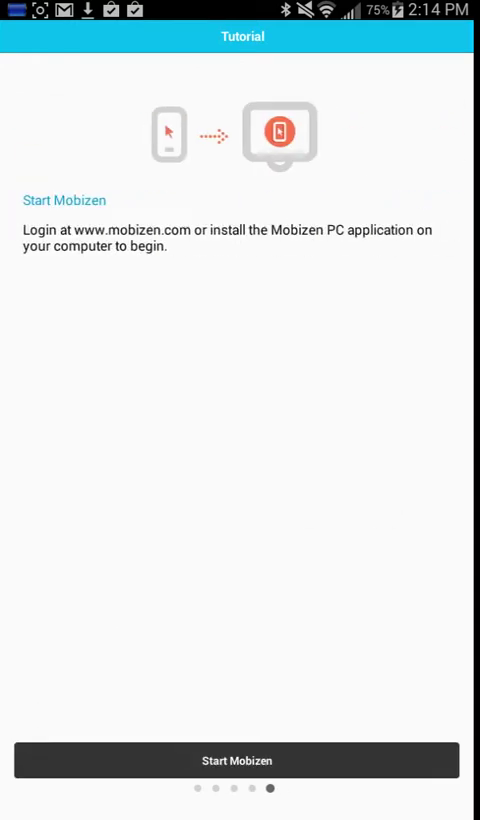
left_click(346, 760)
left_click(303, 753)
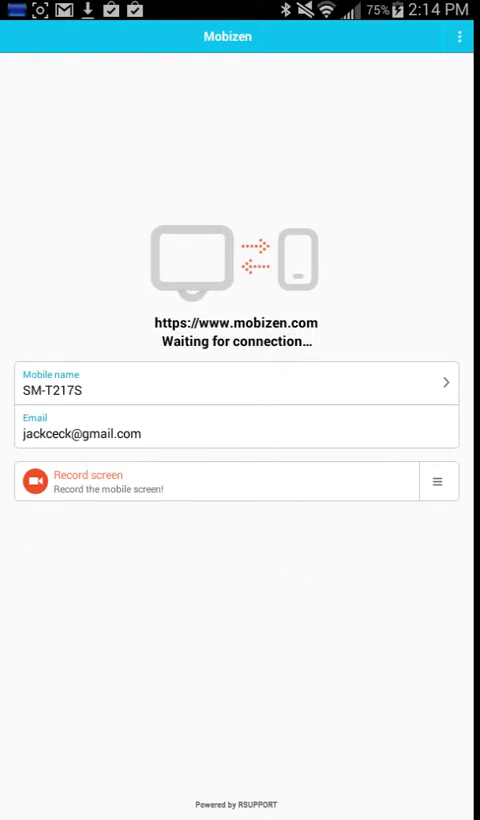
Put screen recording on standby and dismiss the Hide/Unhide quick tutorial
mouse_move(360, 10)
left_mouse_down()
mouse_move(363, 699)
mouse_move(348, 100)
left_mouse_up()
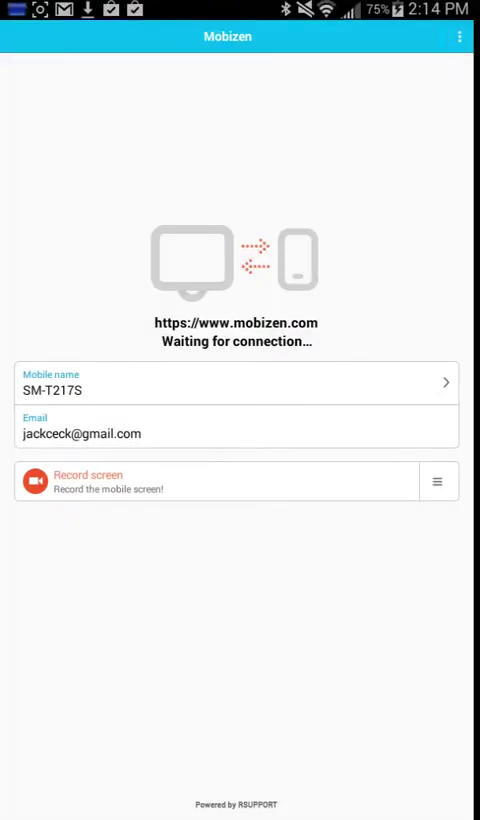
left_click(181, 481)
left_click(236, 474)
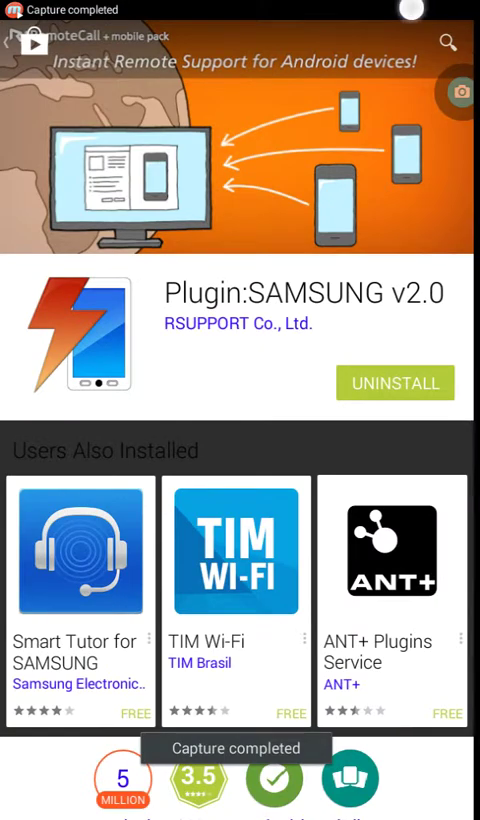
In Recording preferences, change video quality from Medium to High, leaving FPS on Auto
left_click_drag(328, 10, 328, 712)
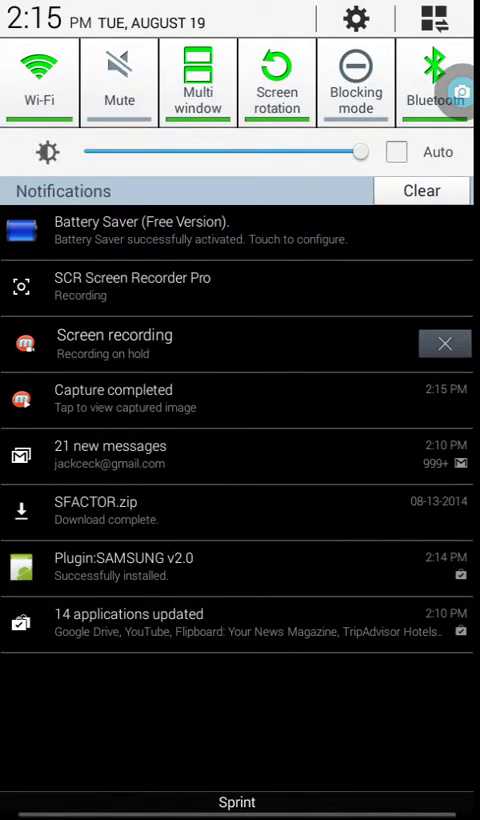
left_click_drag(217, 700, 217, 100)
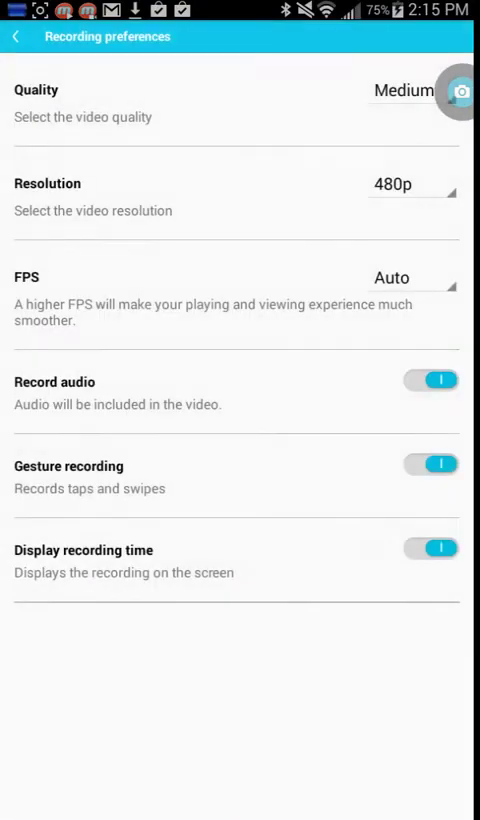
left_click(404, 90)
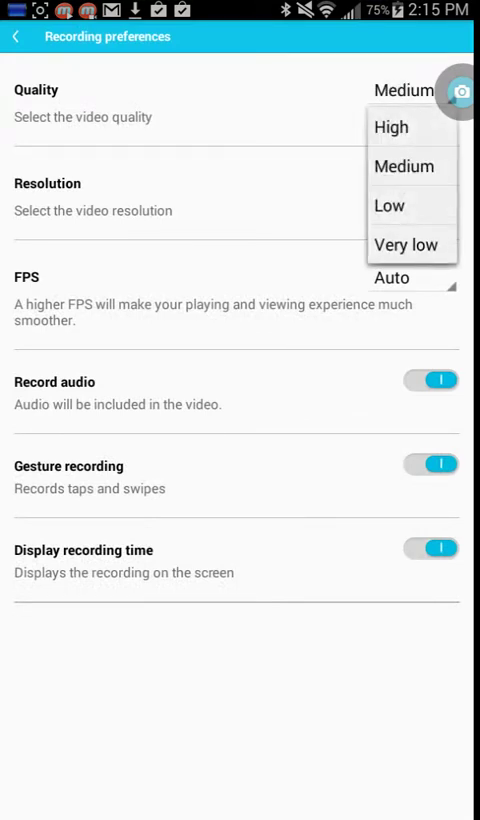
left_click(391, 127)
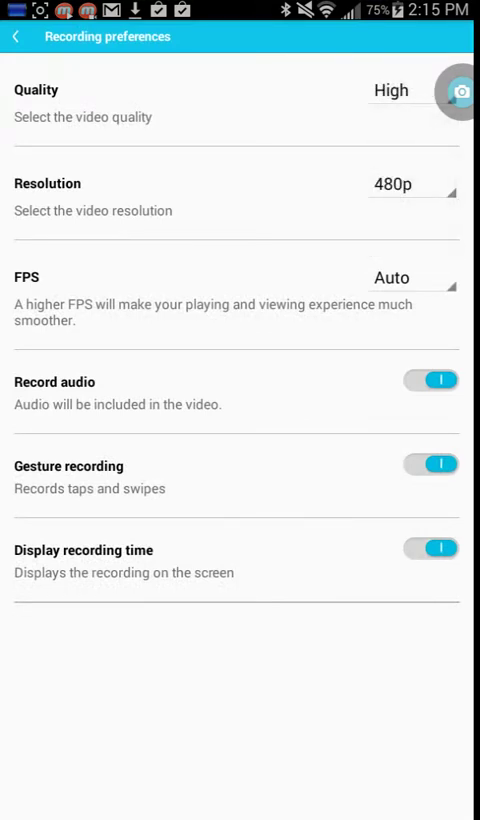
left_click(404, 278)
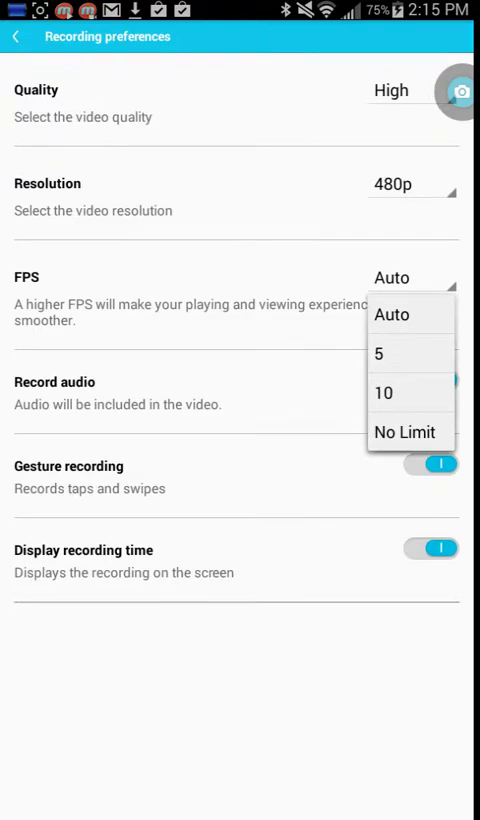
left_click(290, 275)
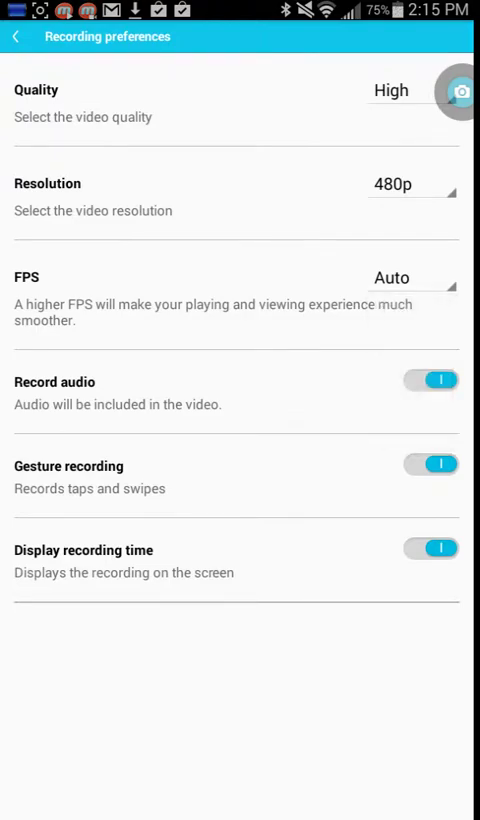
left_click(19, 36)
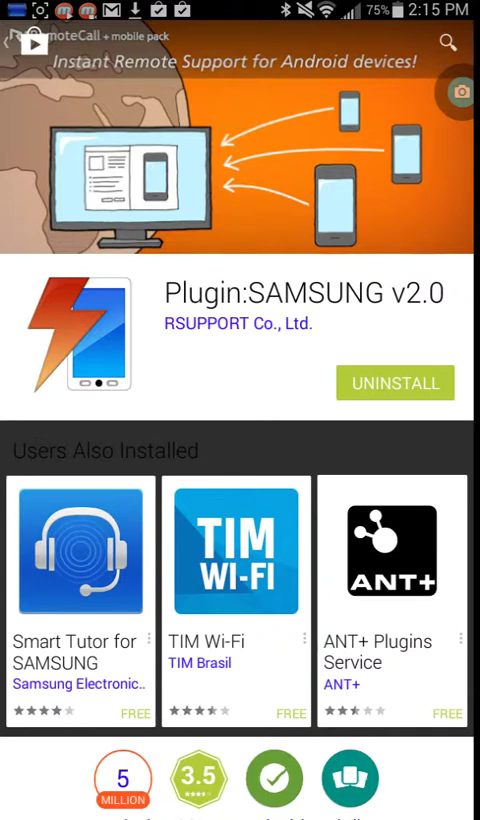
Start the test recording from the Screen recording notification, then dismiss the notification shade
left_click_drag(240, 10, 240, 700)
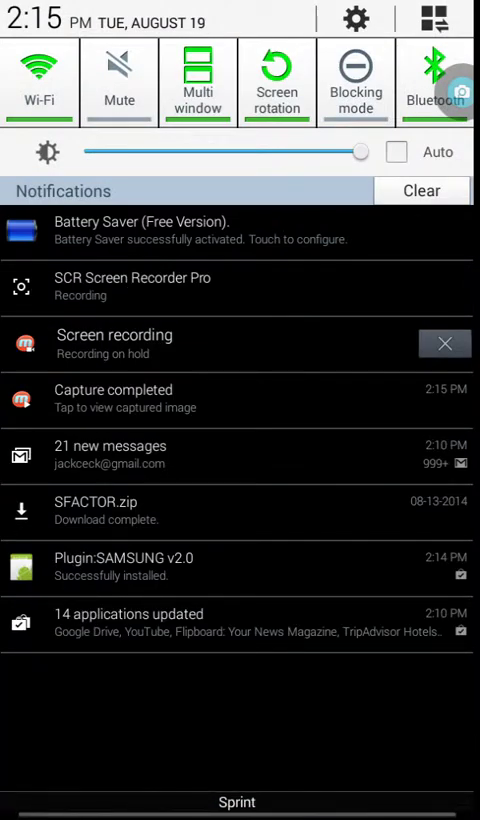
left_click_drag(237, 800, 237, 100)
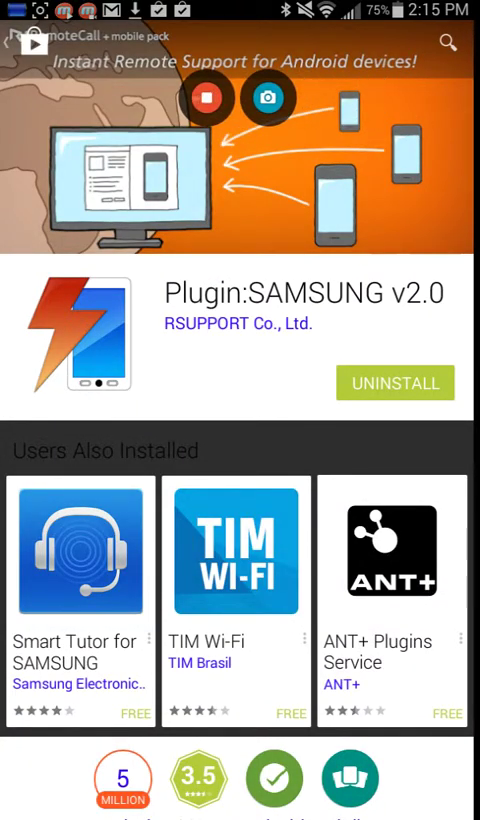
left_click_drag(240, 10, 280, 655)
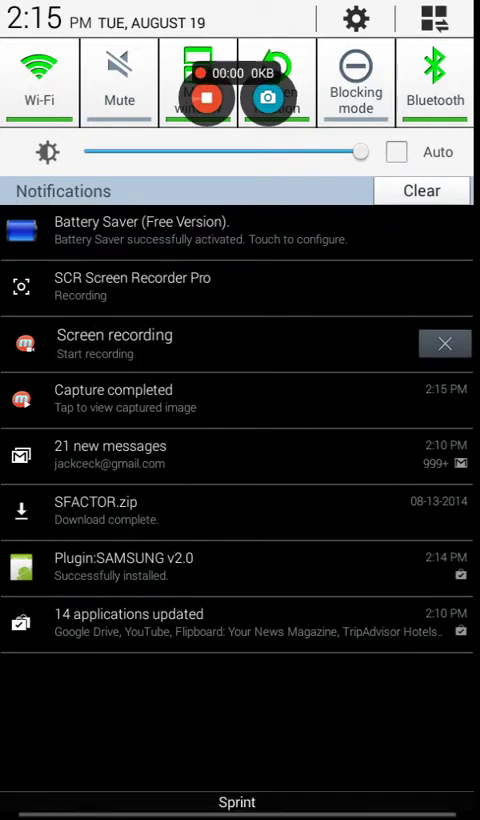
left_click_drag(240, 780, 240, 100)
mouse_move(240, 10)
left_mouse_down()
mouse_move(235, 760)
mouse_move(240, 100)
left_mouse_up()
left_click_drag(335, 20, 300, 700)
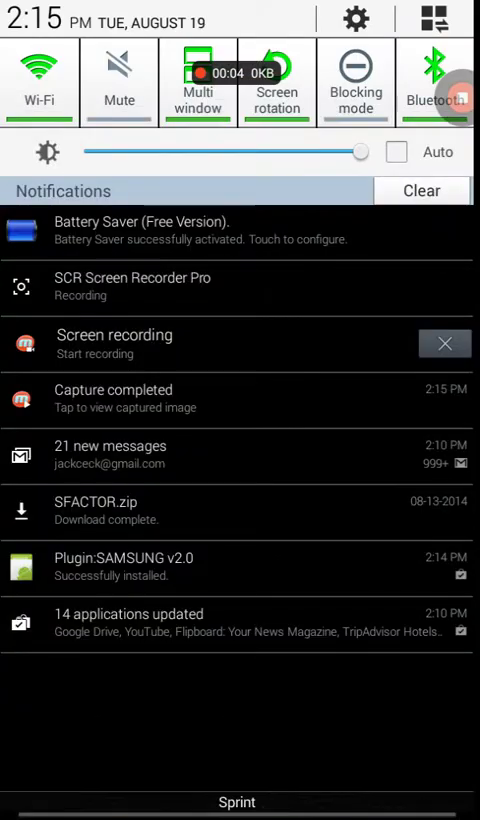
mouse_move(260, 700)
left_mouse_down()
mouse_move(260, 440)
mouse_move(260, 790)
mouse_move(291, 307)
mouse_move(291, 60)
left_mouse_up()
mouse_move(240, 10)
left_mouse_down()
mouse_move(290, 170)
mouse_move(290, 40)
left_mouse_up()
Return home and swipe through the home screen pages to the clock page
key("Home")
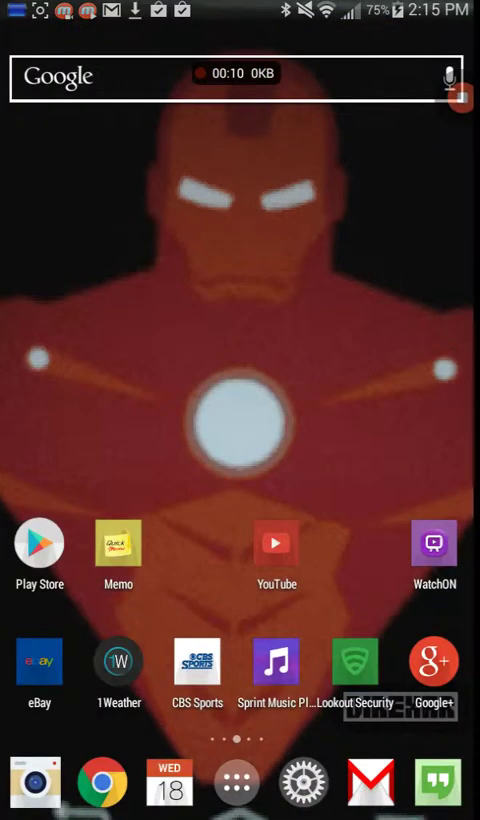
left_click_drag(80, 420, 400, 420)
left_click_drag(100, 420, 400, 420)
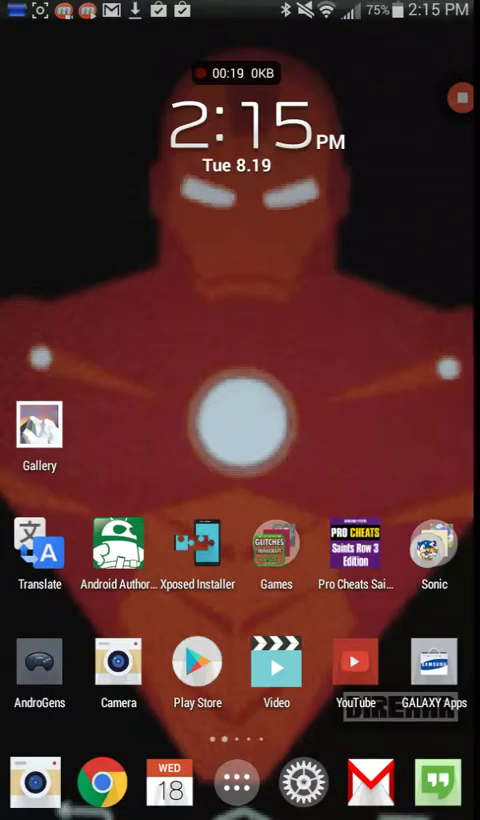
left_click_drag(400, 440, 100, 440)
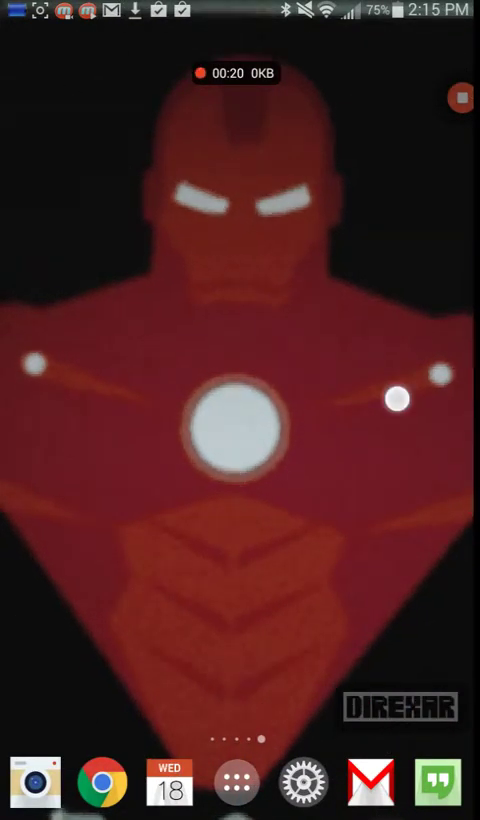
mouse_move(400, 420)
left_mouse_down()
mouse_move(100, 420)
mouse_move(400, 440)
mouse_move(100, 440)
left_mouse_up()
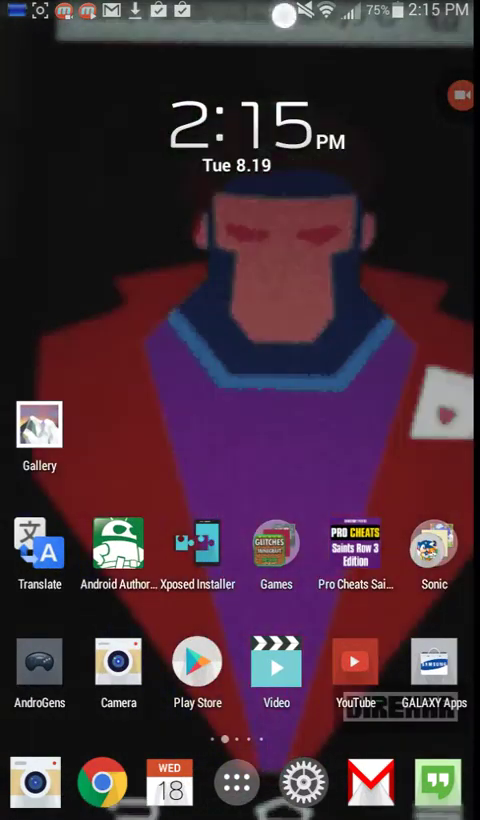
Open the app drawer, swipe to the Play apps page, and launch Sonic4 EPI
left_click_drag(284, 14, 295, 600)
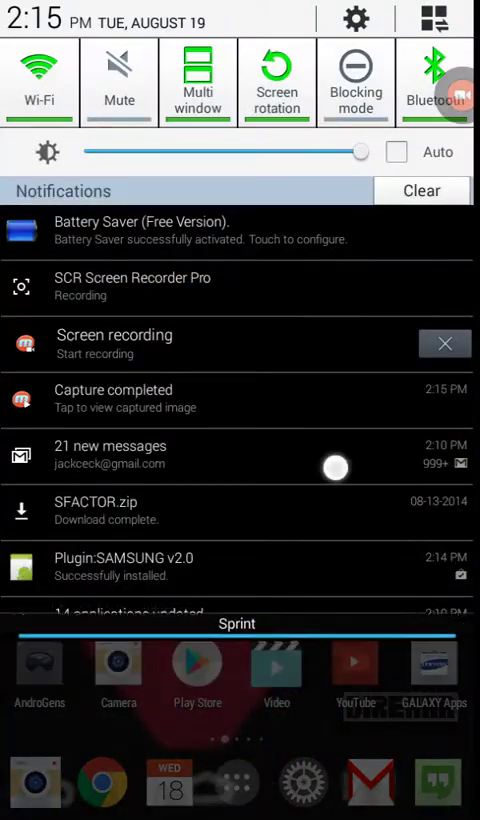
left_click_drag(335, 600, 395, 95)
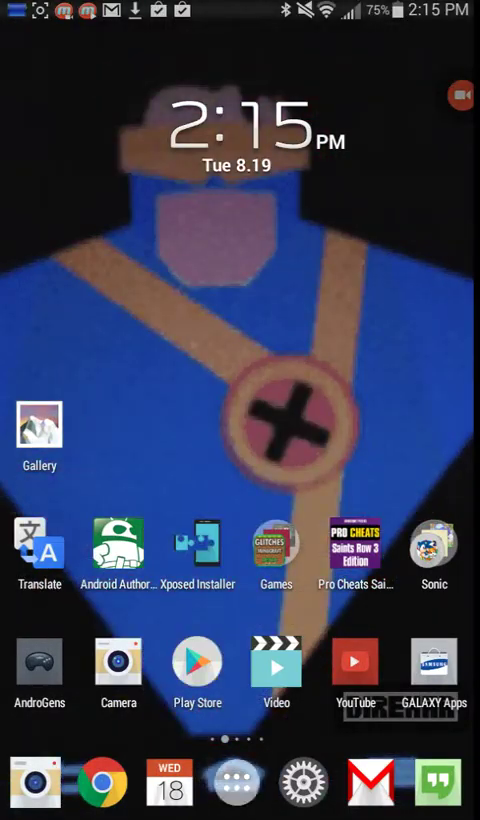
left_click(236, 782)
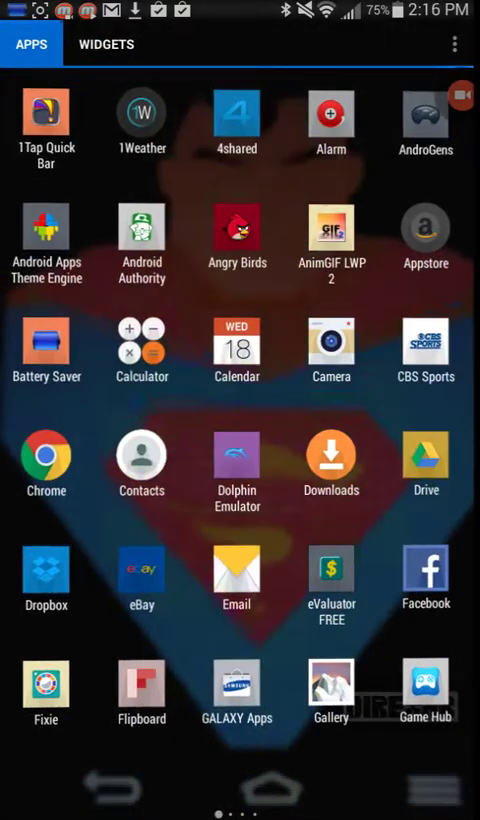
left_click_drag(378, 531, 80, 531)
left_click_drag(380, 450, 80, 450)
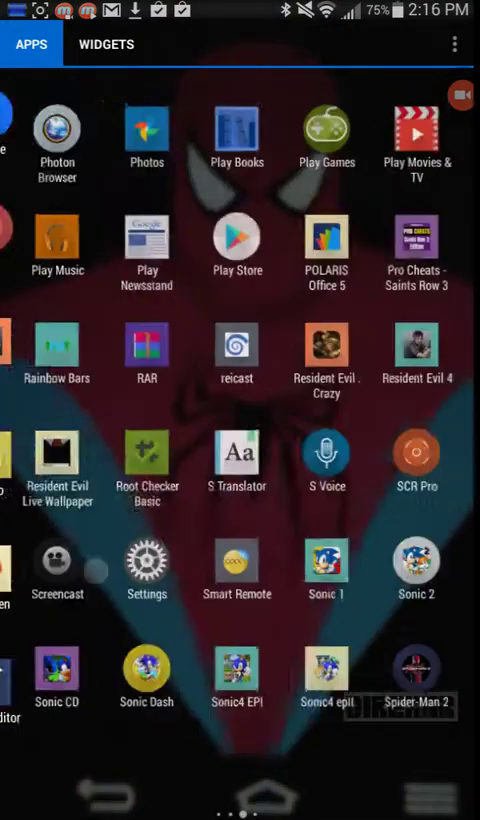
left_click(236, 690)
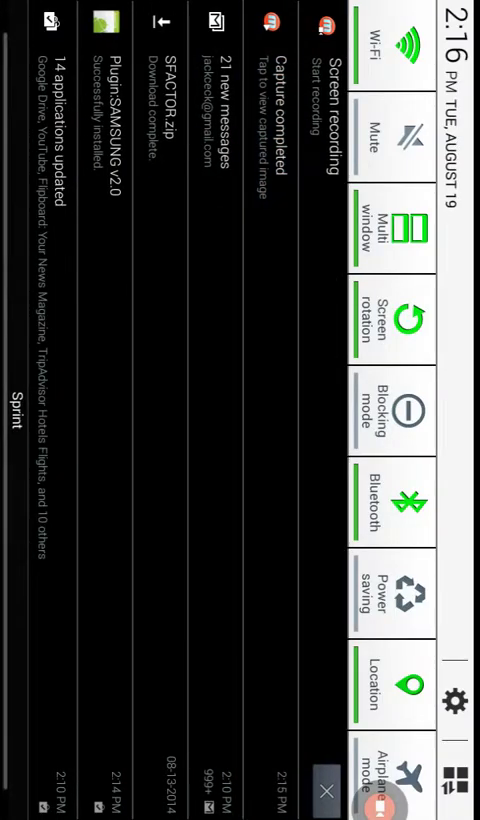
left_click_drag(15, 400, 300, 400)
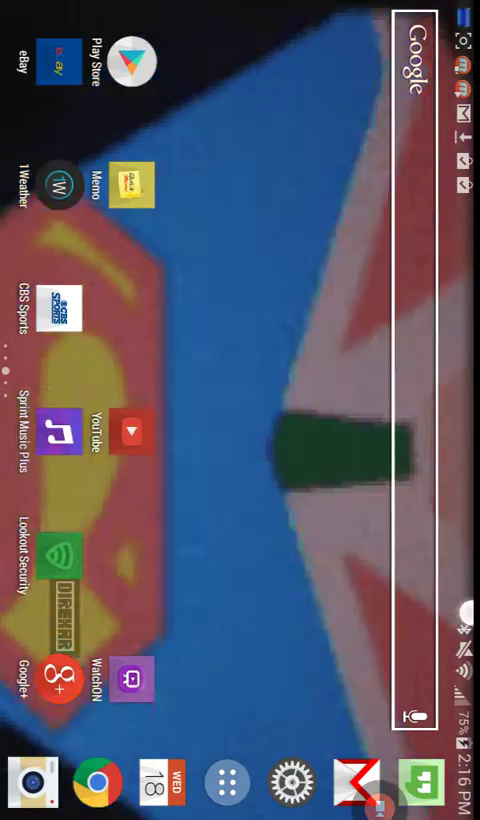
left_click_drag(460, 400, 60, 400)
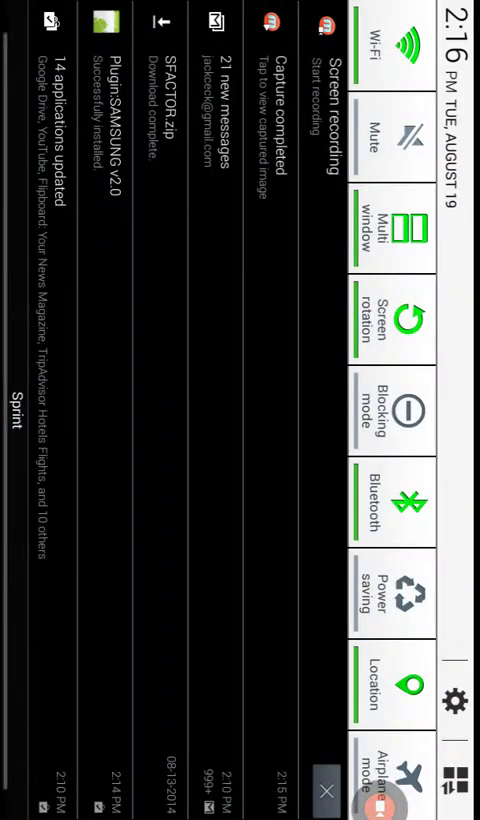
left_click_drag(150, 400, 260, 400)
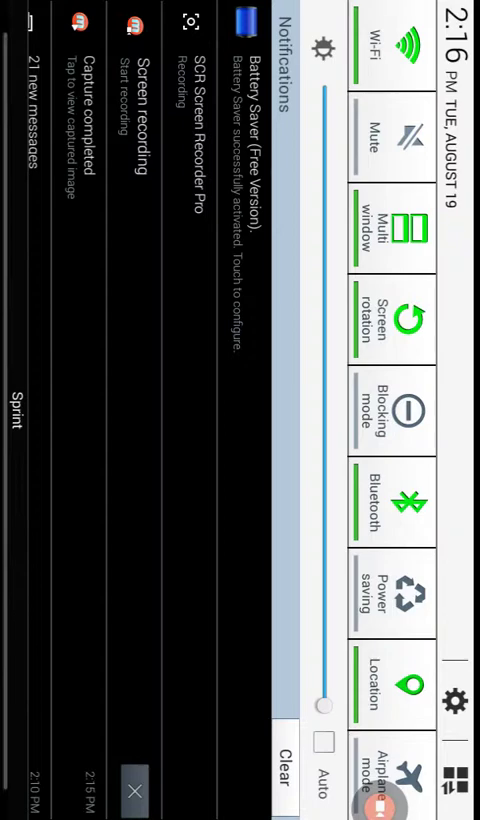
left_click(268, 373)
left_click_drag(268, 373, 330, 420)
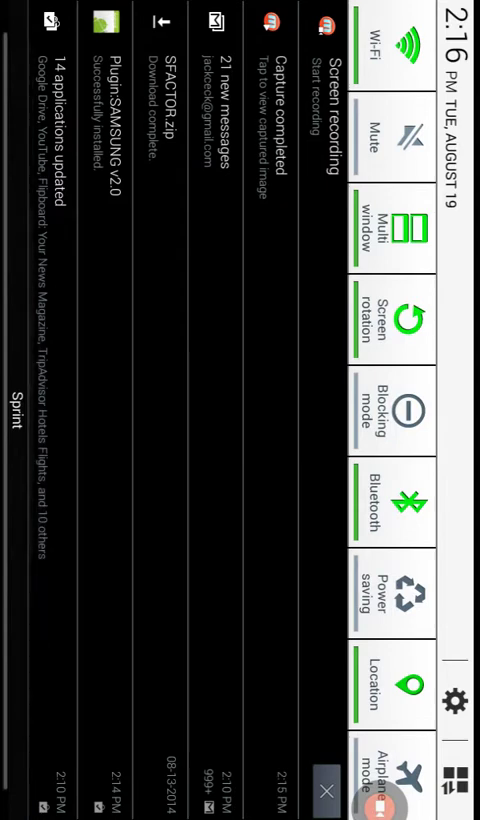
left_click_drag(200, 400, 150, 400)
left_click(260, 647)
left_click_drag(260, 647, 330, 647)
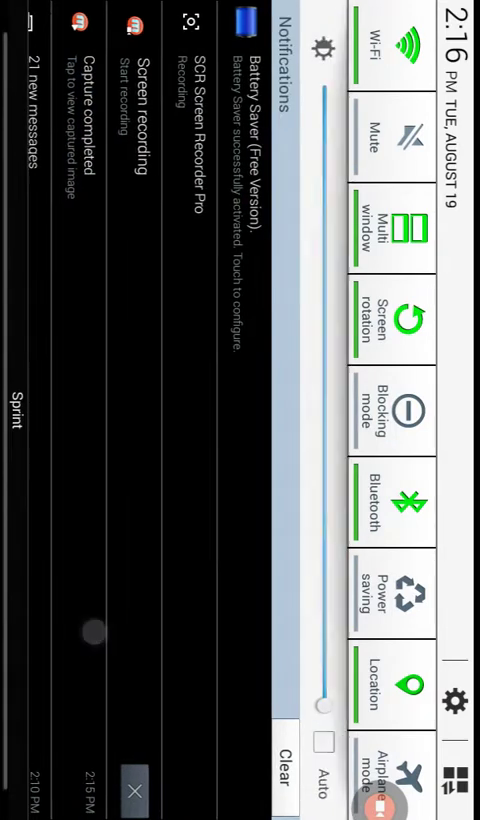